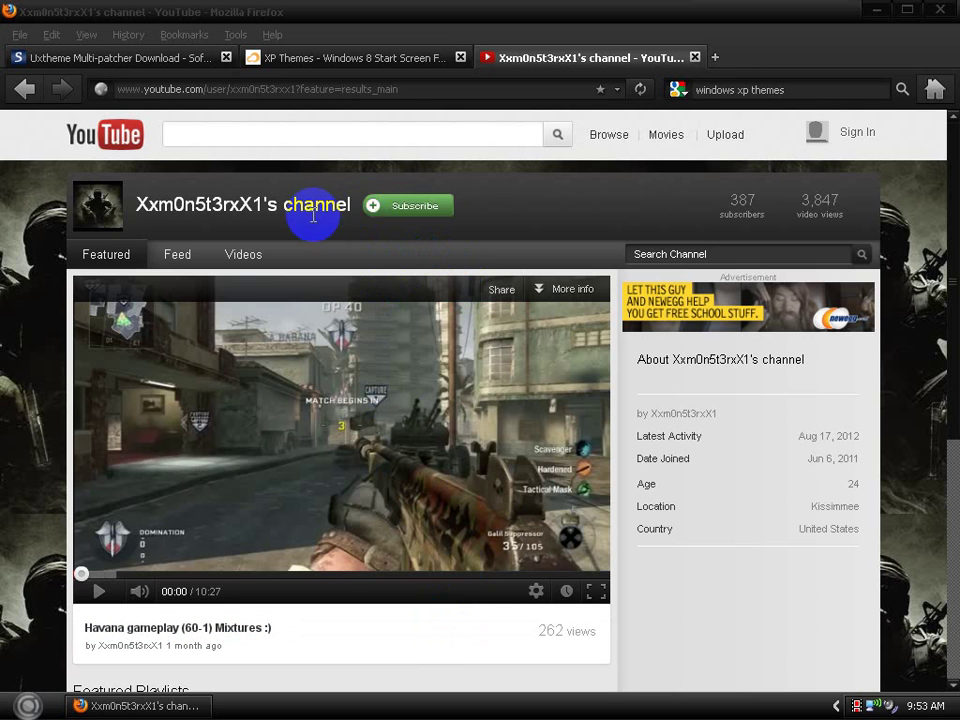
# Step: Switch to the Firefox tab 'Uxtheme Multi-patcher Download - Softpedia'
pyautogui.click(186, 60)
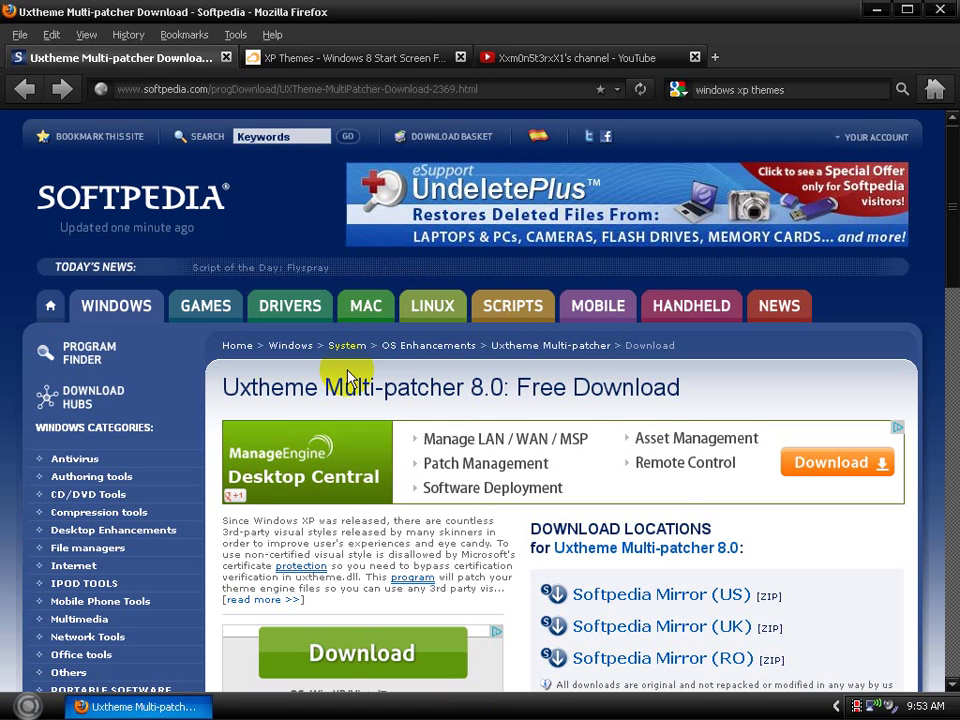
# Step: Go to My Documents > Downloads and select the UXTheme Multi-Patcher 8.0 program (3,272 KB)
pyautogui.press('super')
pyautogui.click(250, 254)
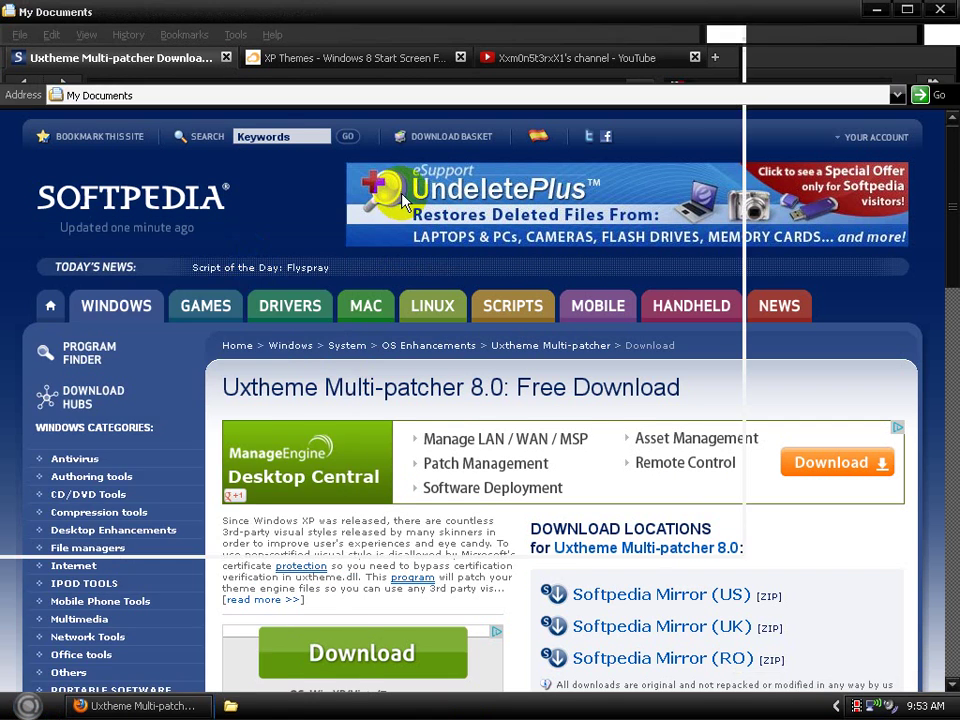
pyautogui.doubleClick(439, 135)
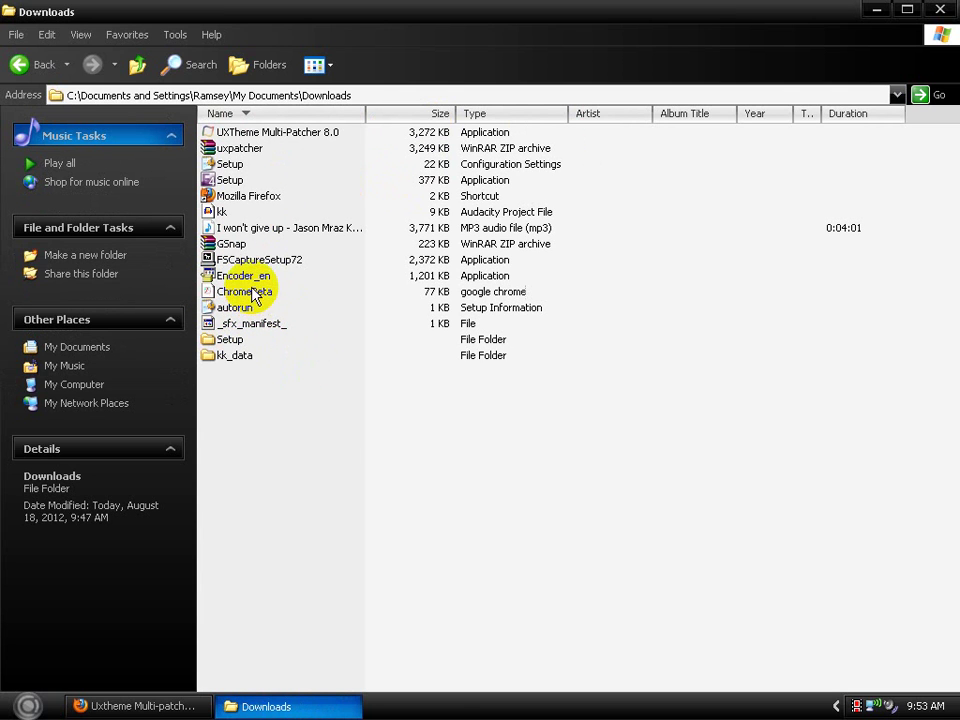
pyautogui.click(272, 134)
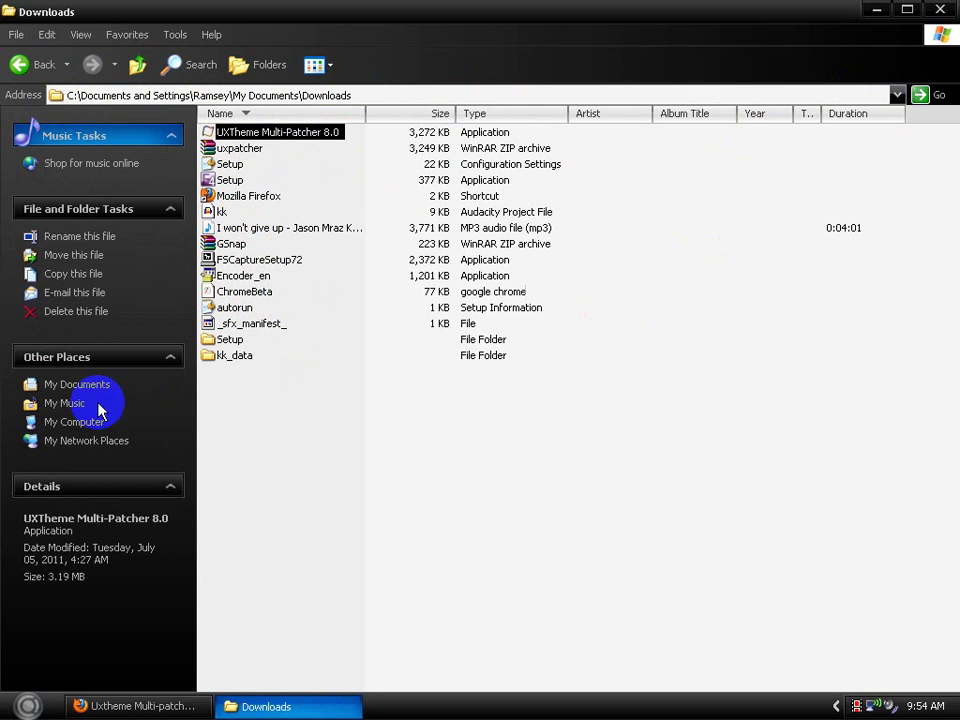
# Step: Go through My Computer and the Address list to the Desktop's windows xp themes folder
pyautogui.click(166, 372)
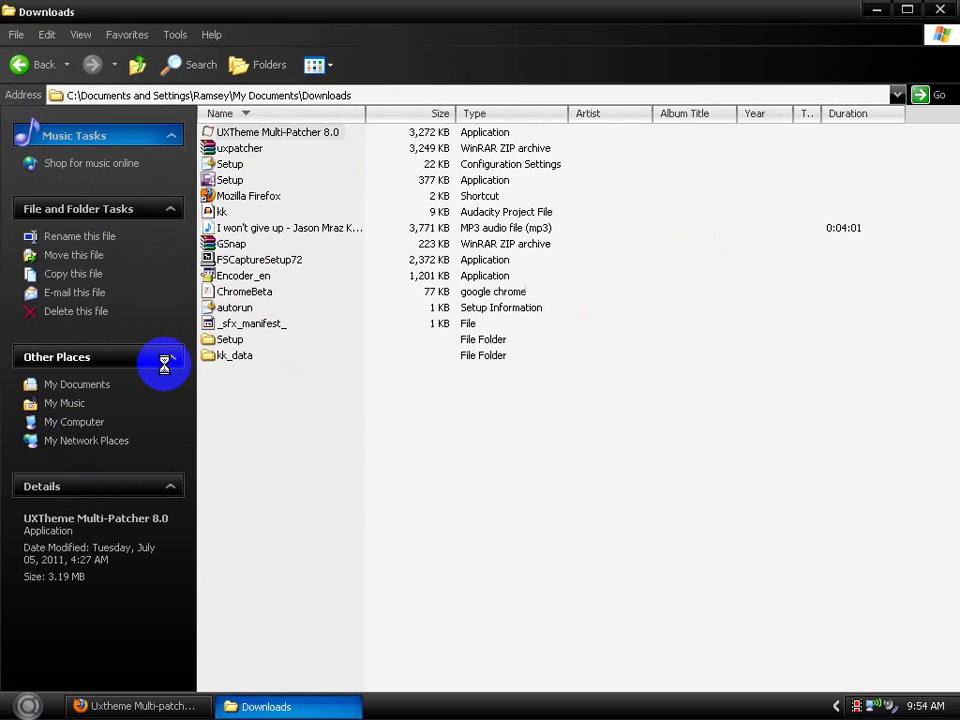
pyautogui.click(104, 421)
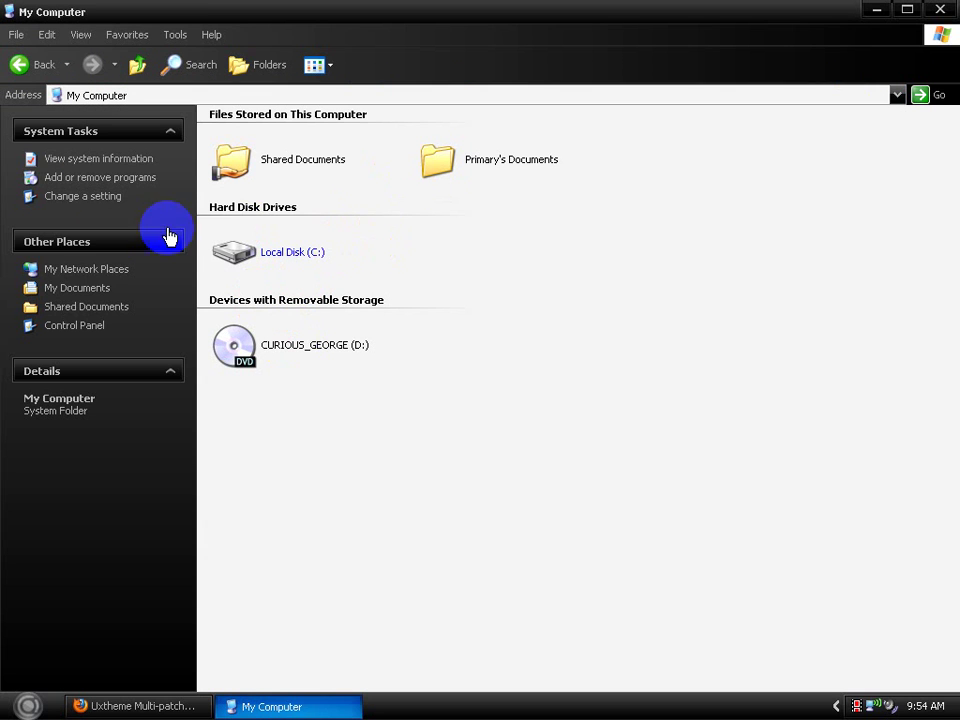
pyautogui.click(898, 94)
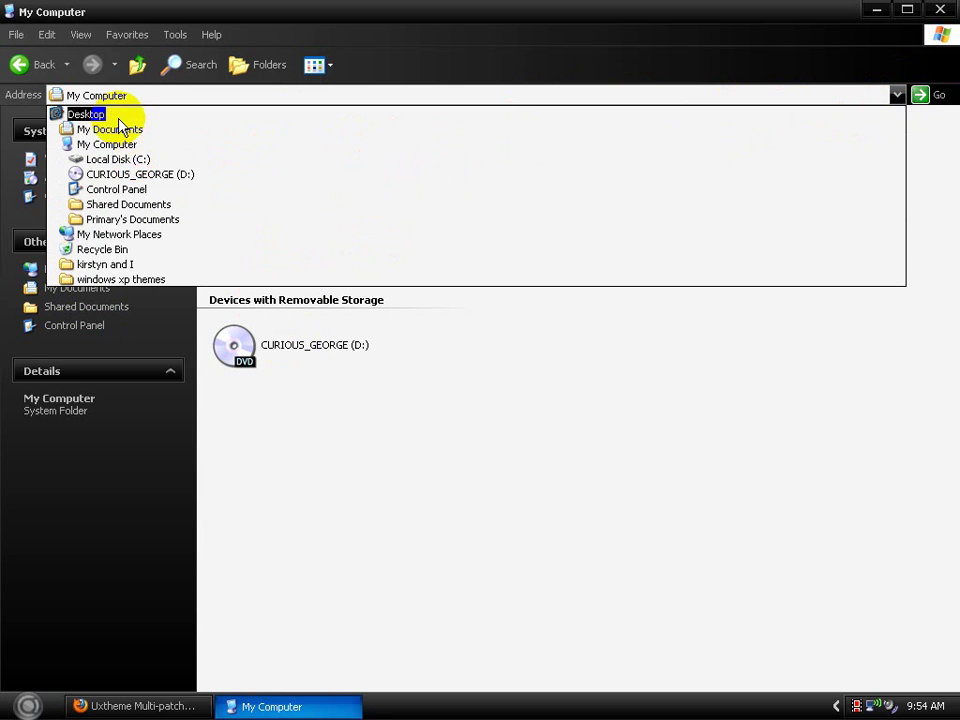
pyautogui.click(117, 116)
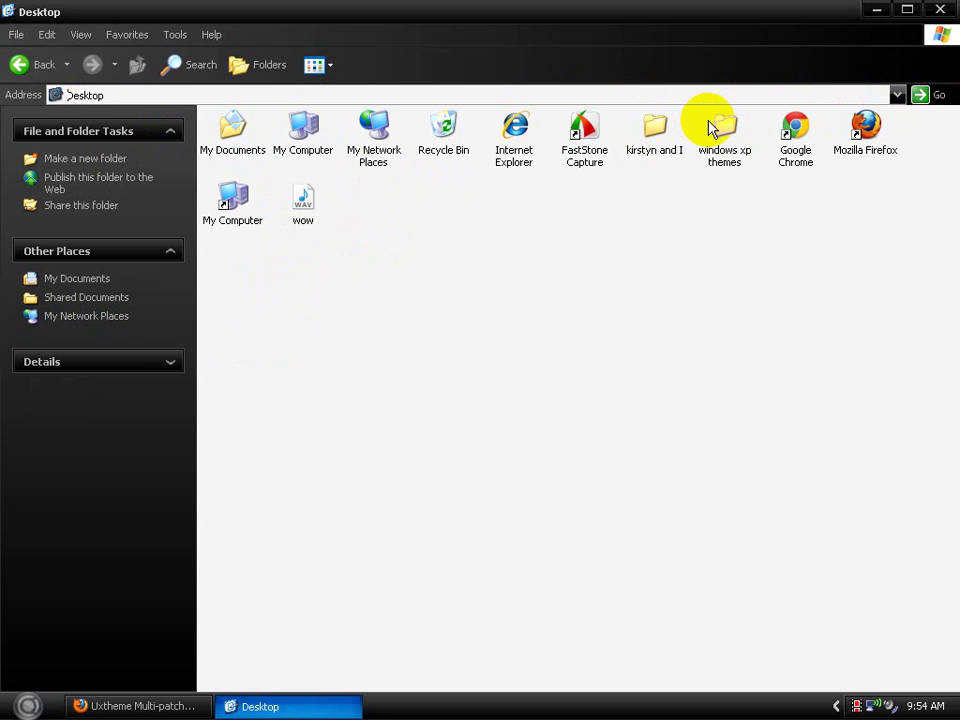
pyautogui.doubleClick(712, 128)
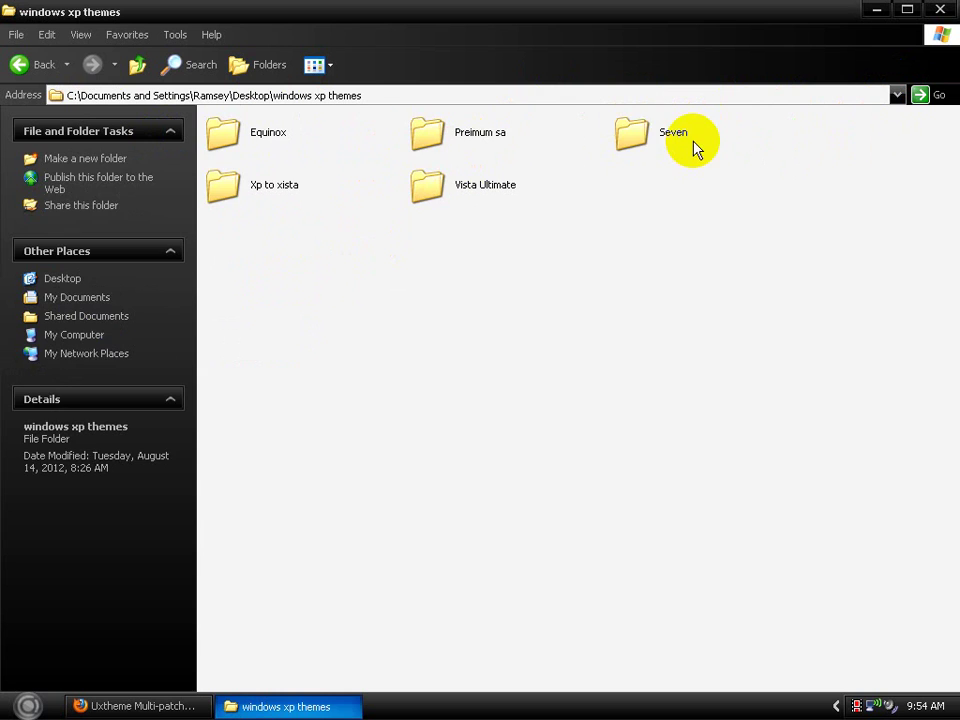
# Step: Inspect the Seven theme folder and style file, then the Equinox preview screenshot
pyautogui.doubleClick(655, 135)
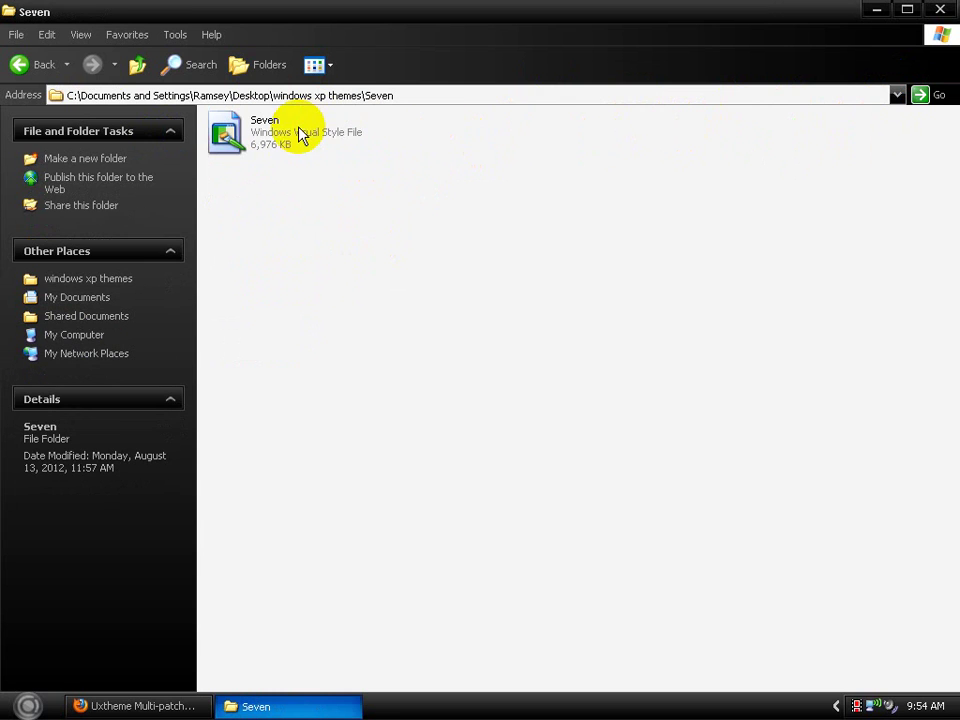
pyautogui.doubleClick(300, 135)
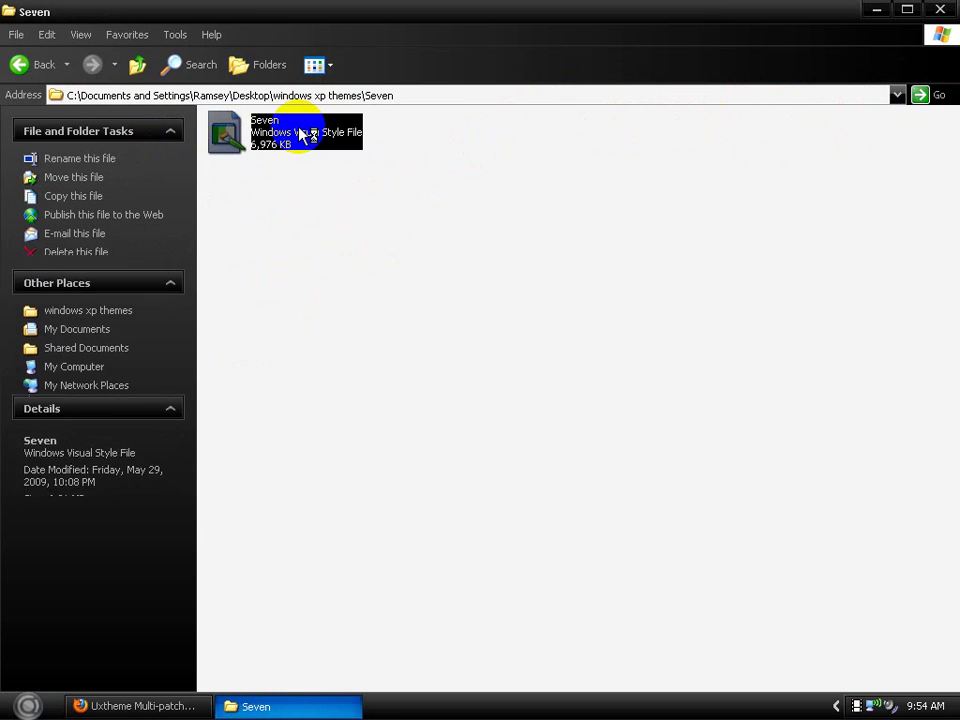
pyautogui.click(470, 187)
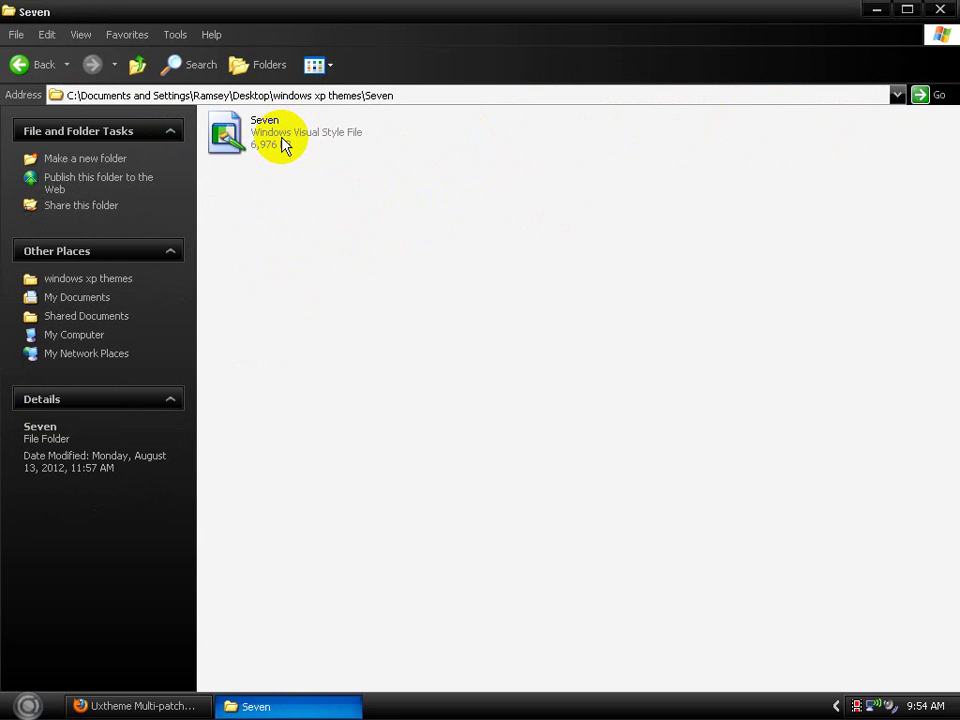
pyautogui.click(34, 64)
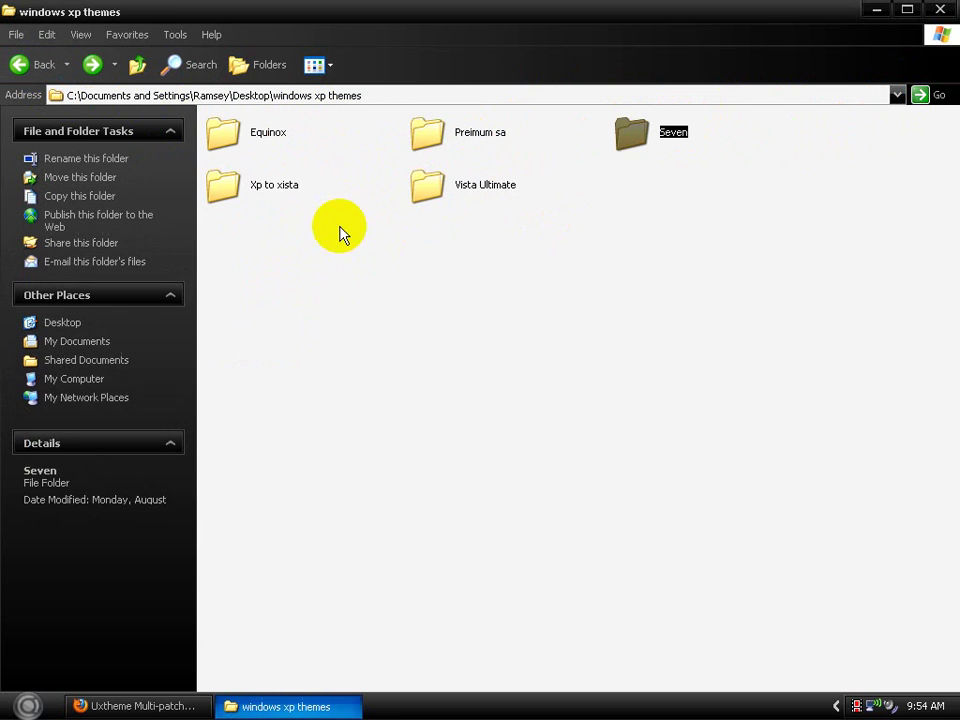
pyautogui.doubleClick(222, 133)
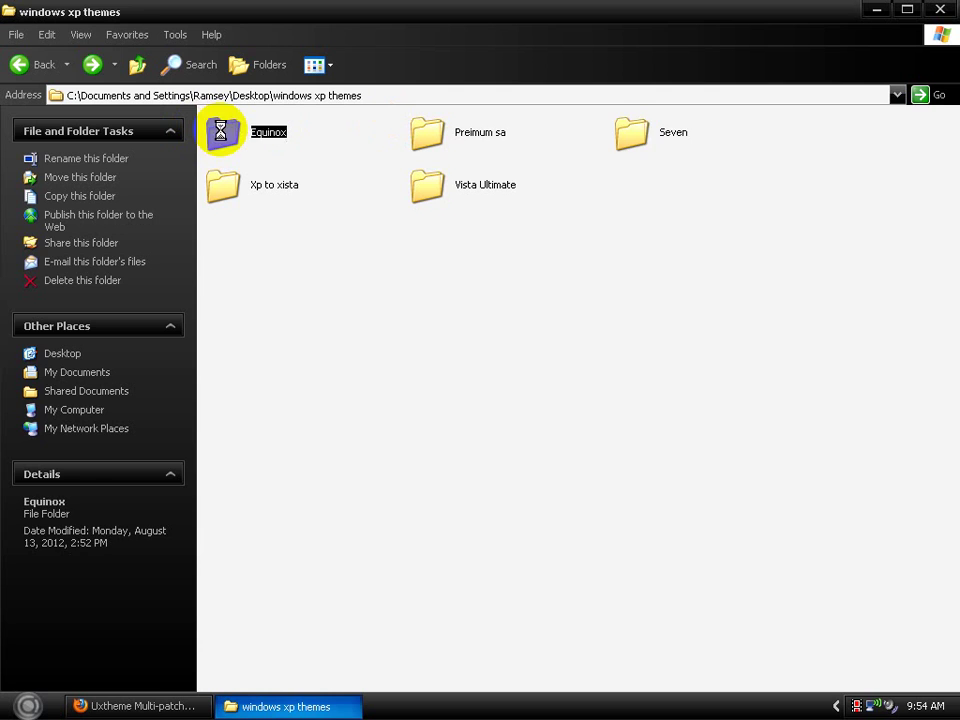
pyautogui.click(539, 513)
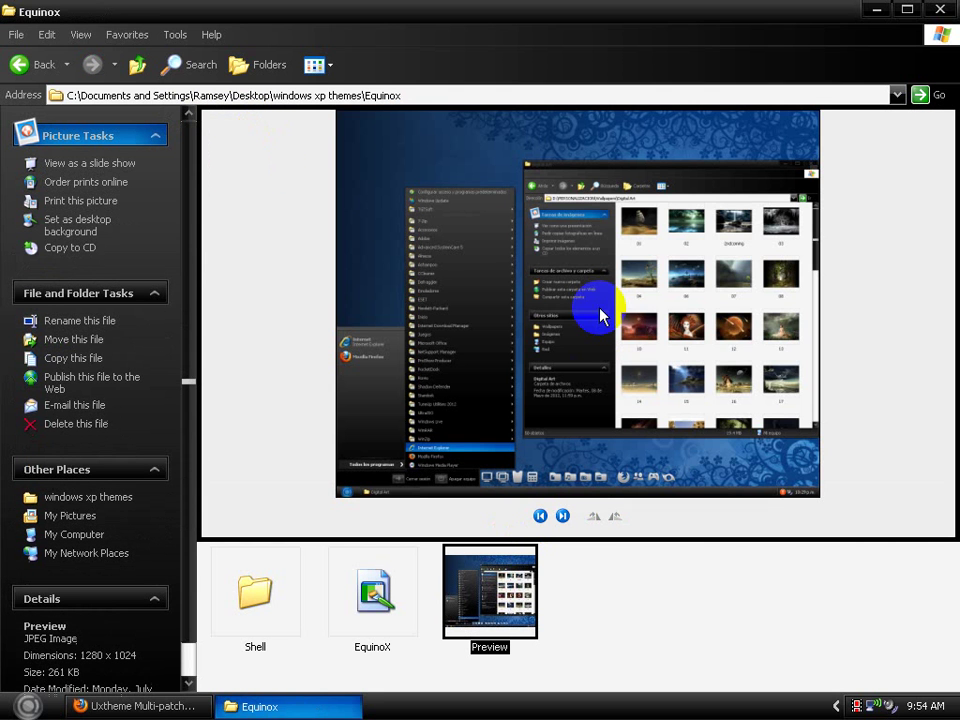
pyautogui.click(40, 68)
# Step: Load the Seven visual style file into Display Properties
pyautogui.doubleClick(635, 127)
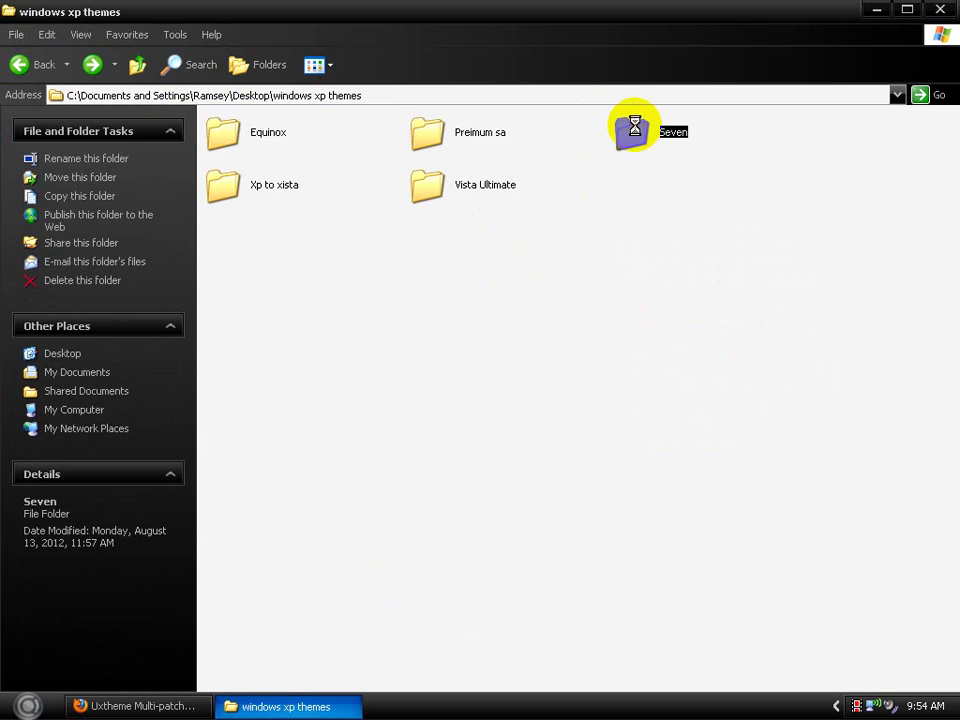
pyautogui.click(235, 130)
pyautogui.rightClick(240, 130)
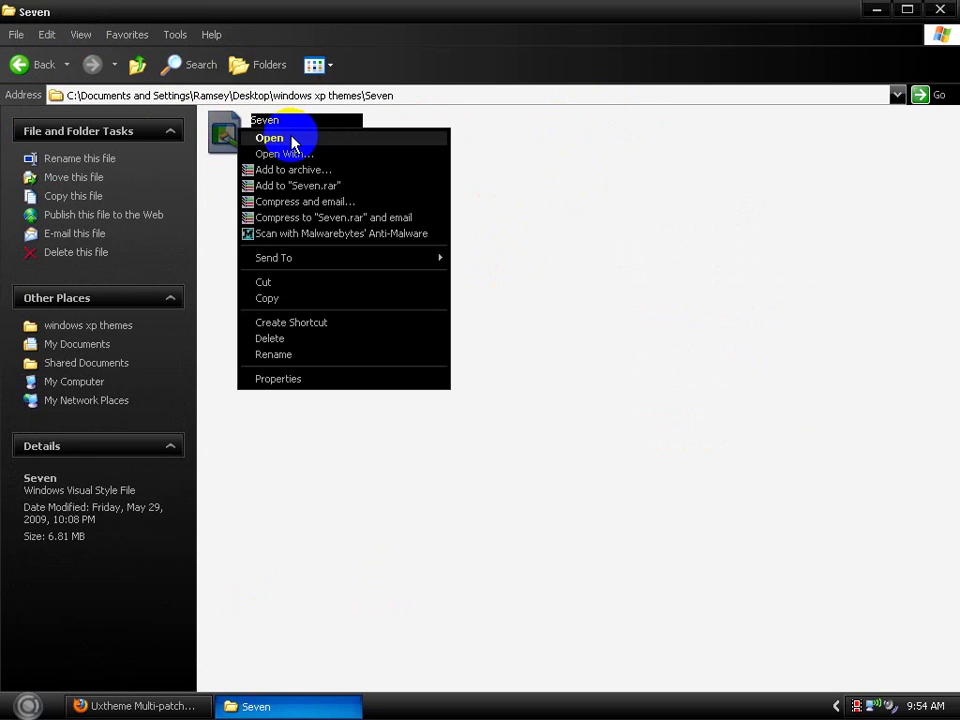
pyautogui.click(290, 140)
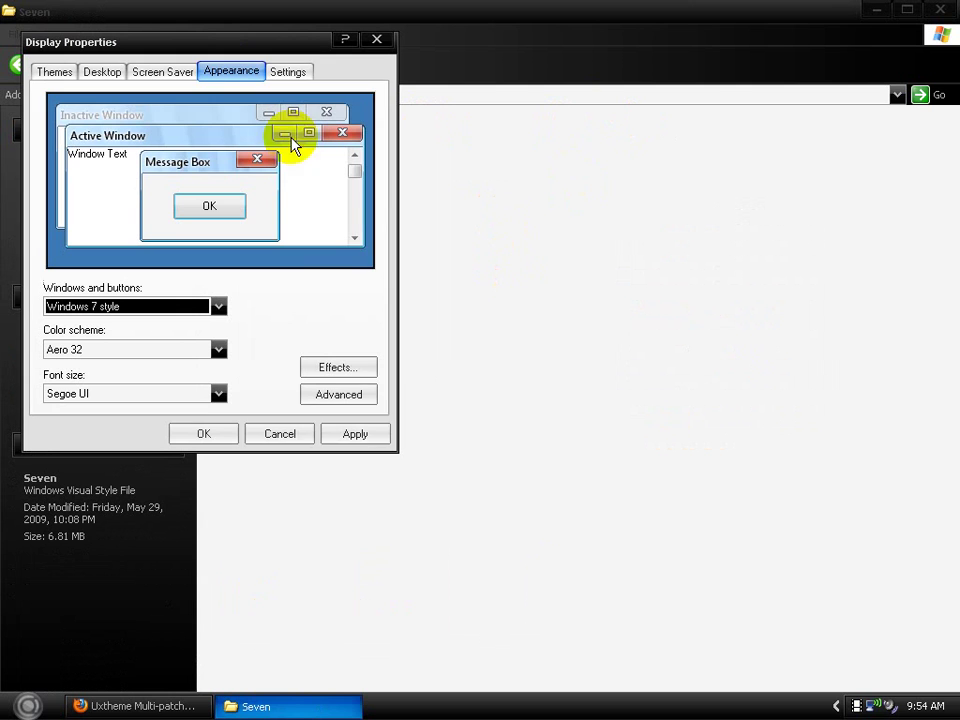
# Step: Apply and confirm the Windows 7 style, then return to the Softpedia download page
pyautogui.click(365, 440)
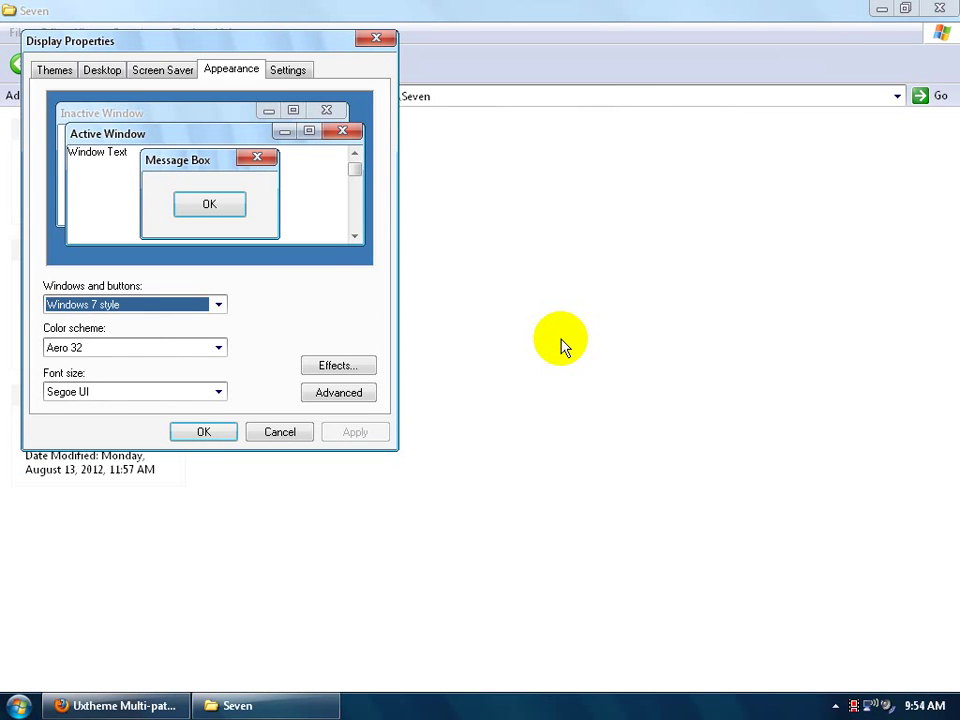
pyautogui.click(228, 432)
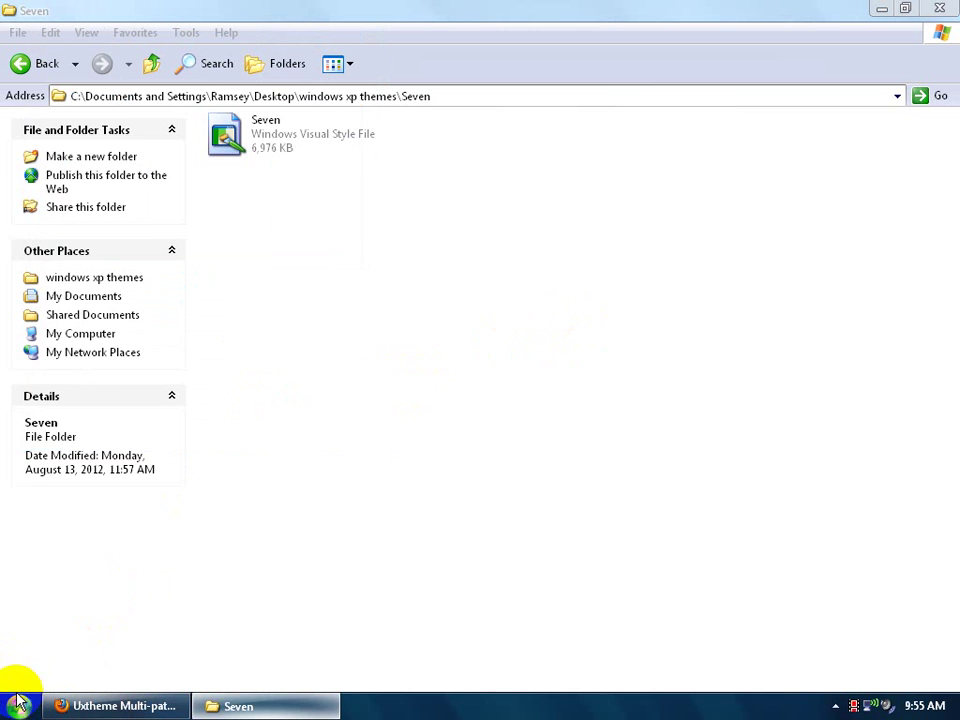
pyautogui.click(20, 708)
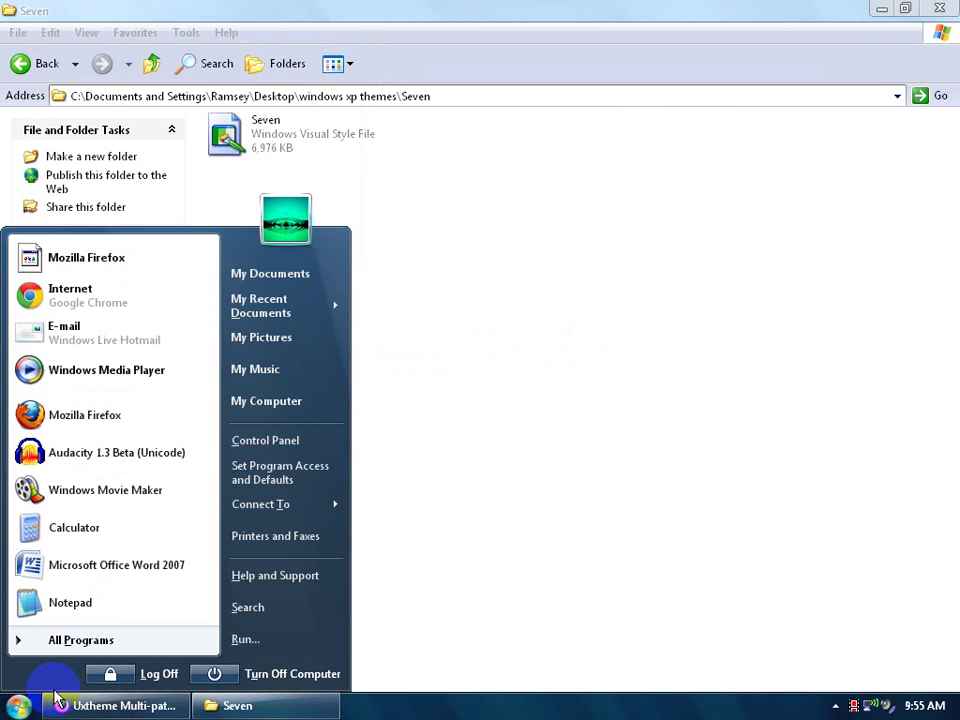
pyautogui.click(81, 707)
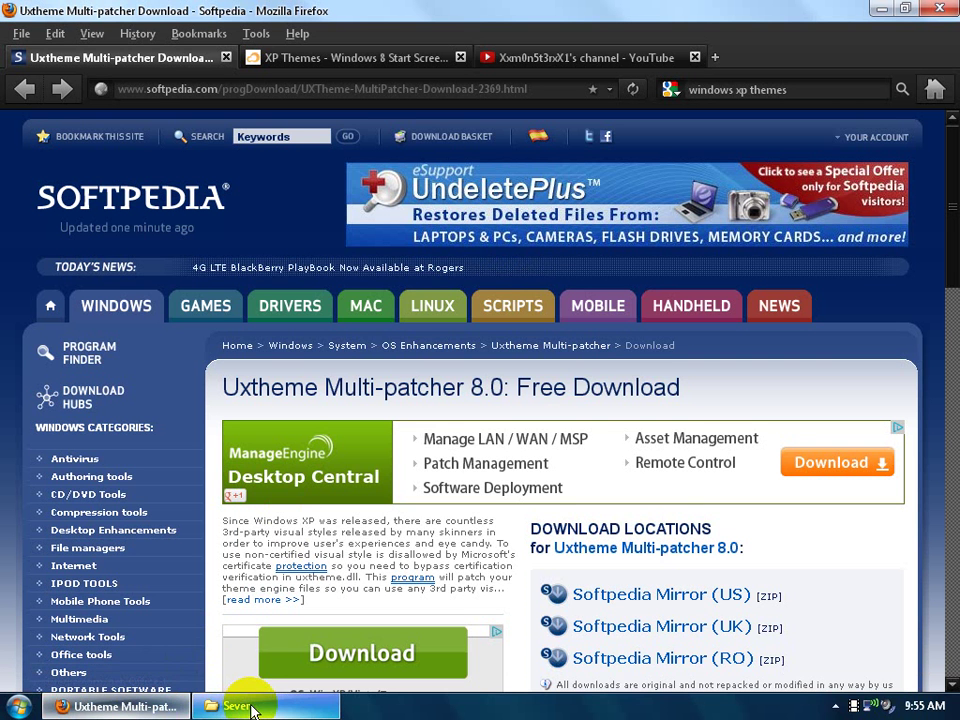
# Step: Apply the EquinoX visual style with Winter colors from the Equinox folder, then go back to windows xp themes
pyautogui.click(238, 705)
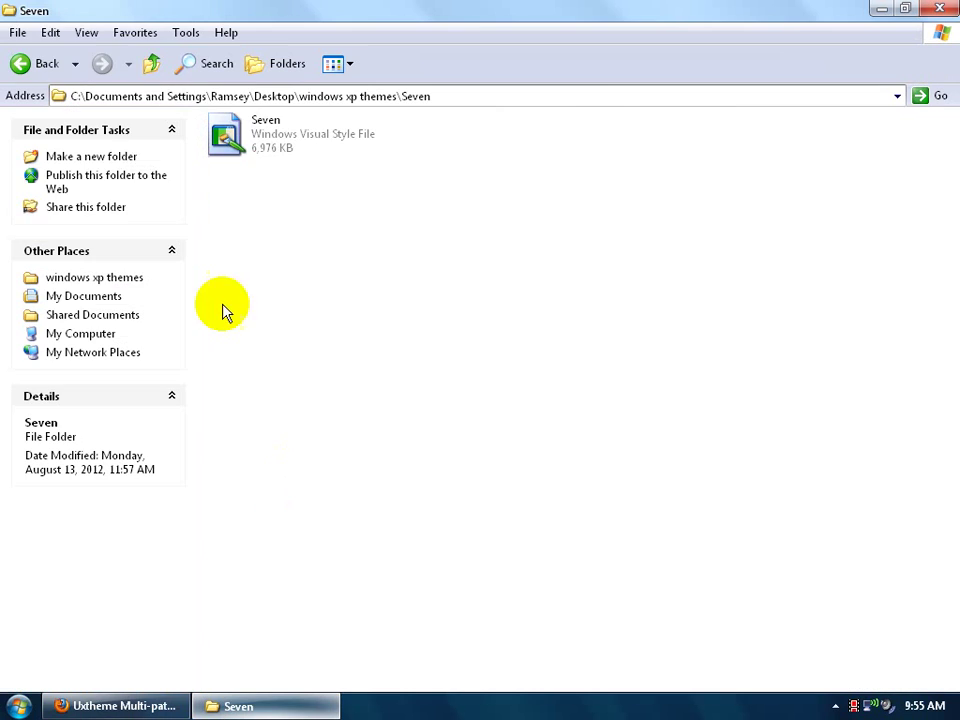
pyautogui.click(40, 63)
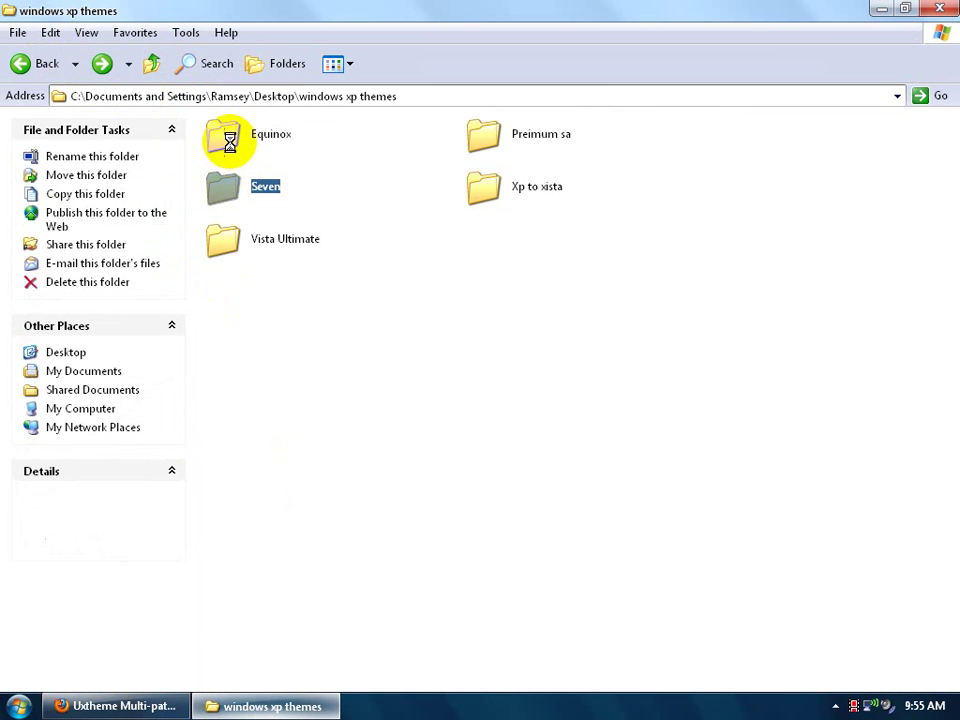
pyautogui.click(364, 617)
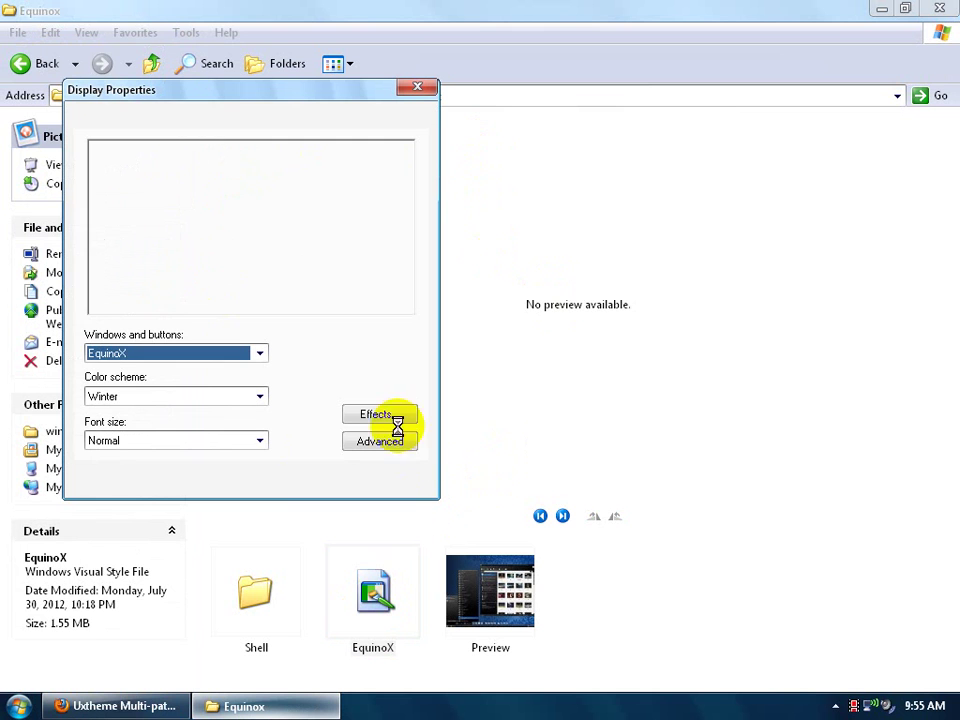
pyautogui.click(397, 481)
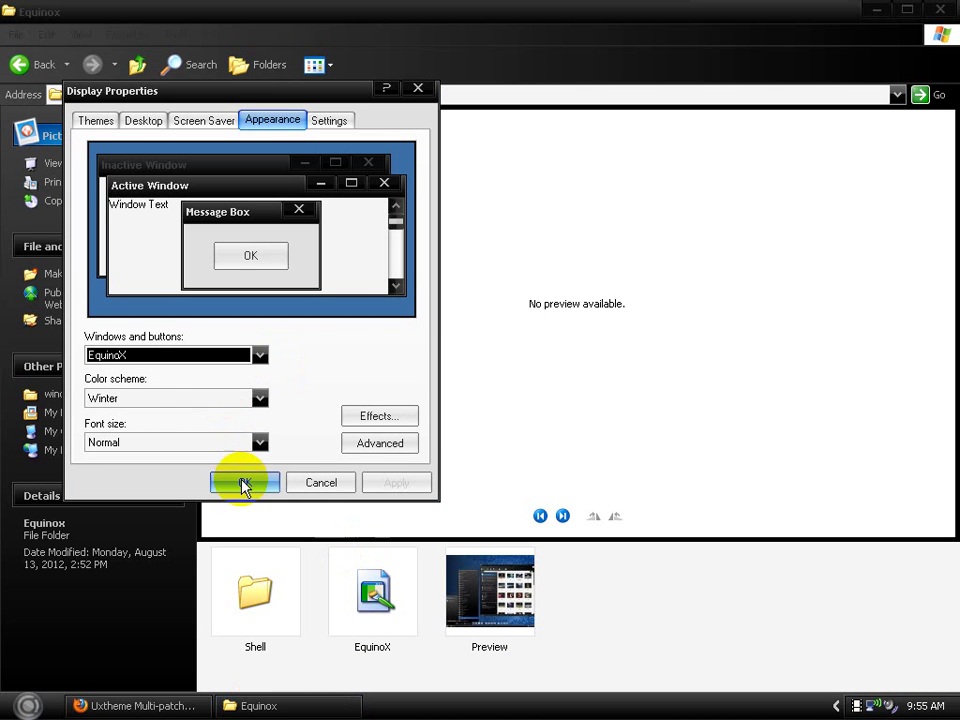
pyautogui.click(243, 483)
pyautogui.click(19, 64)
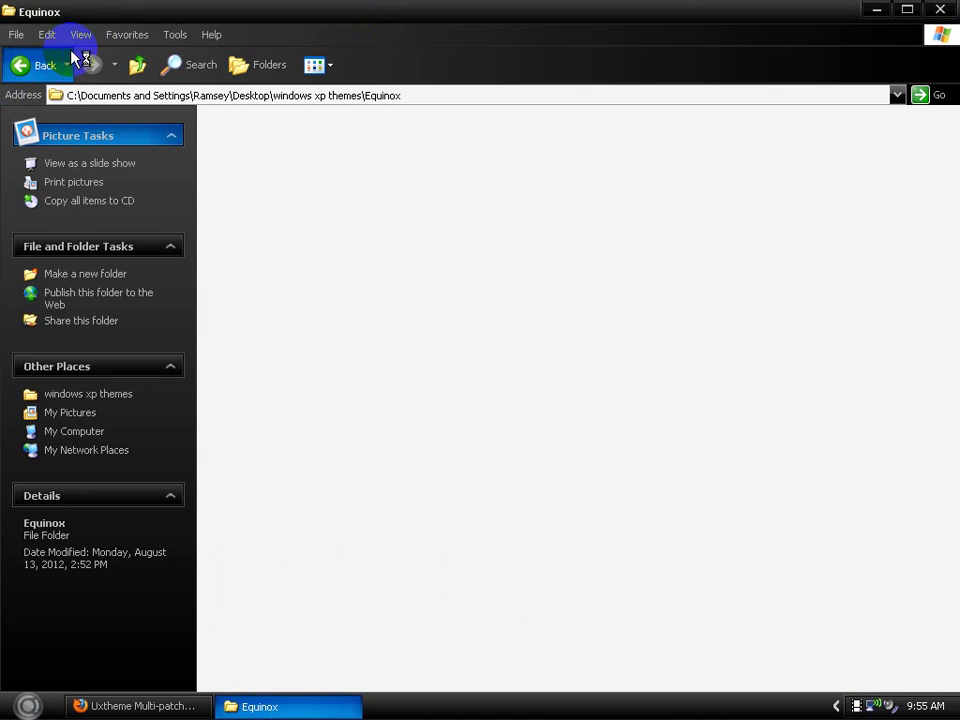
# Step: In Firefox's Customize.org tab, go back twice to the XP Themes overview
pyautogui.click(140, 706)
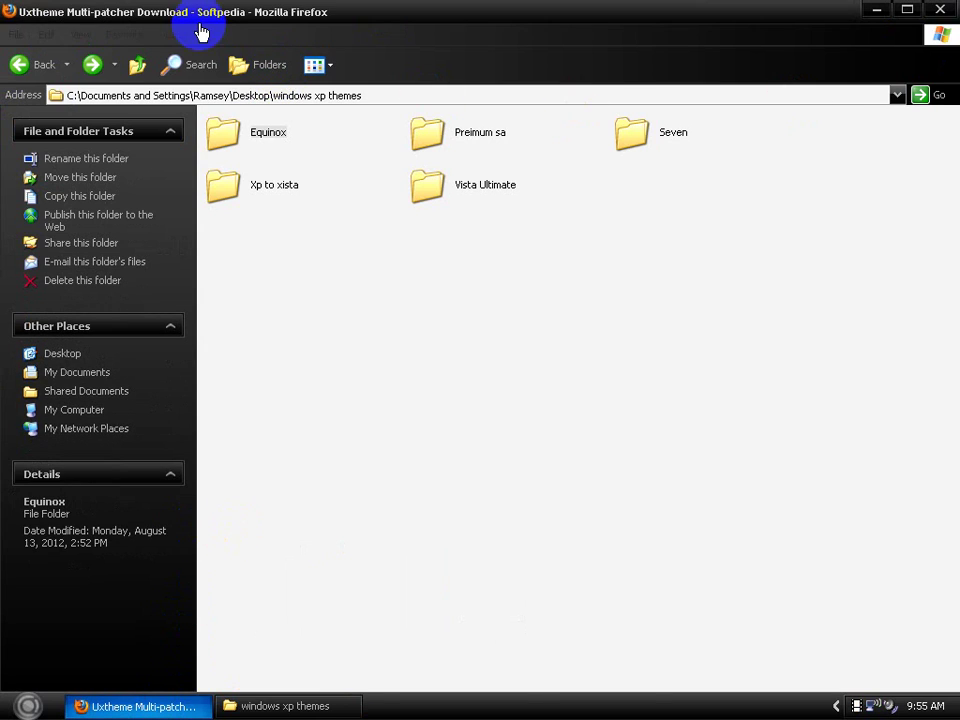
pyautogui.click(333, 58)
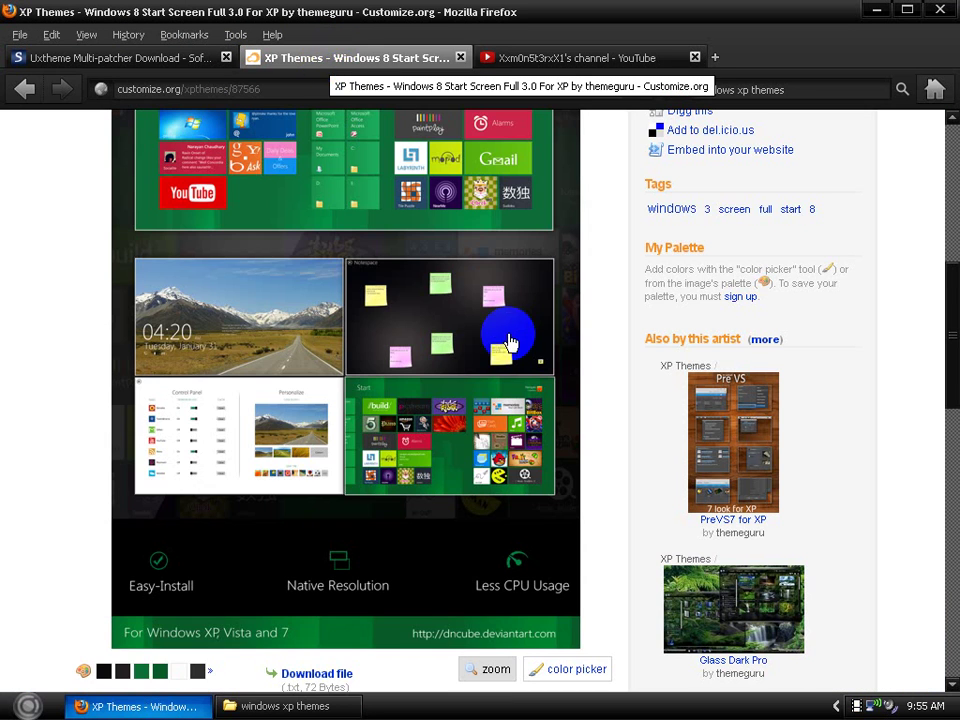
pyautogui.scroll(10, 332, 381)
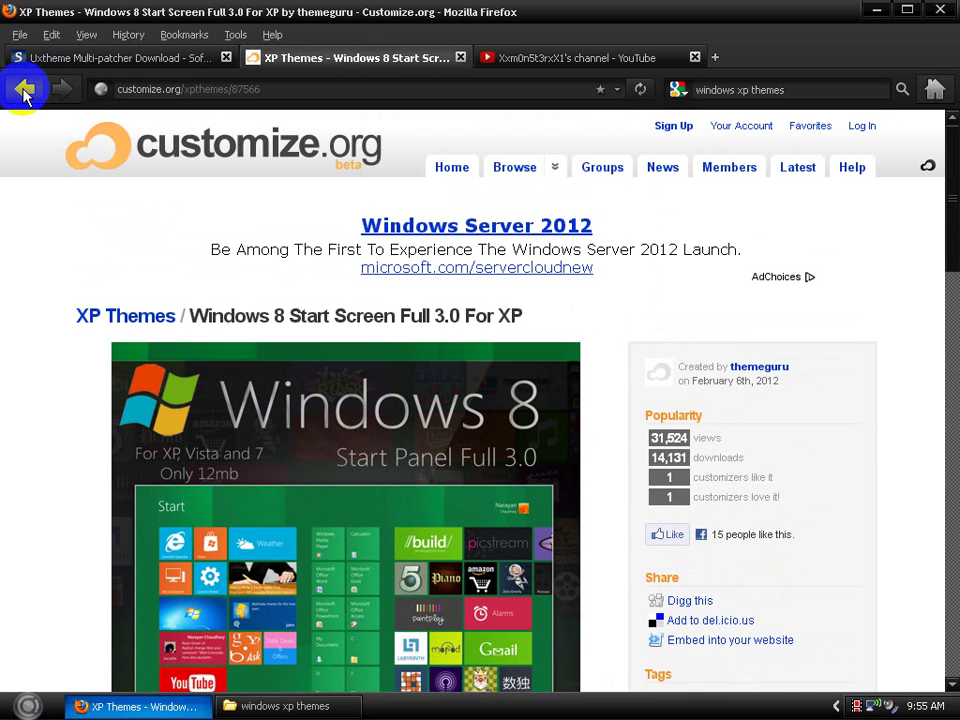
pyautogui.click(24, 90)
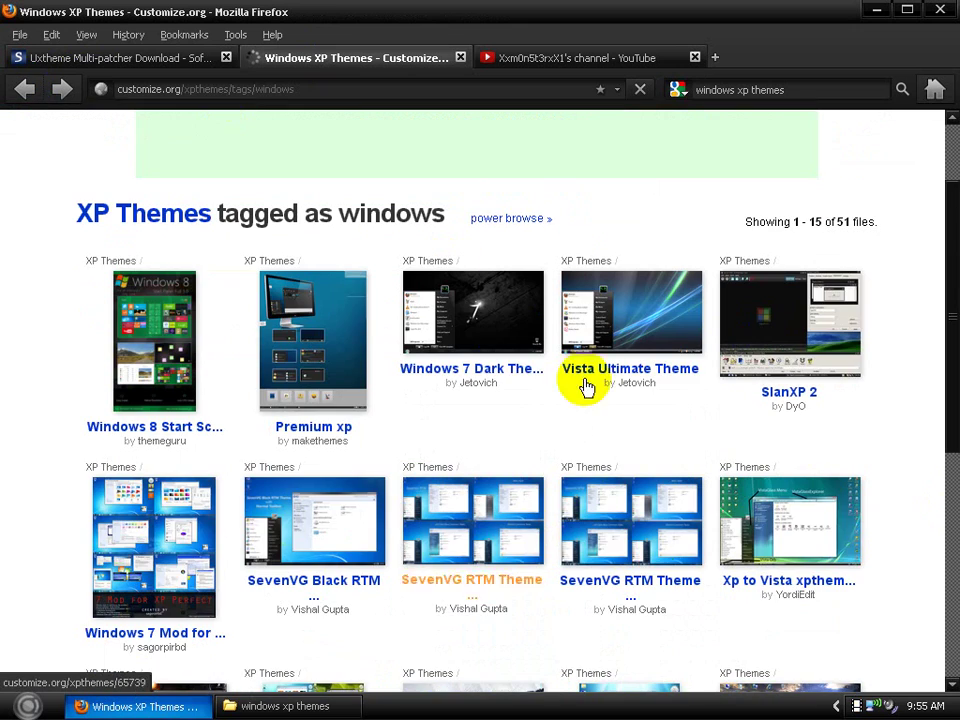
pyautogui.scroll(-3, 611, 428)
pyautogui.scroll(5, 372, 405)
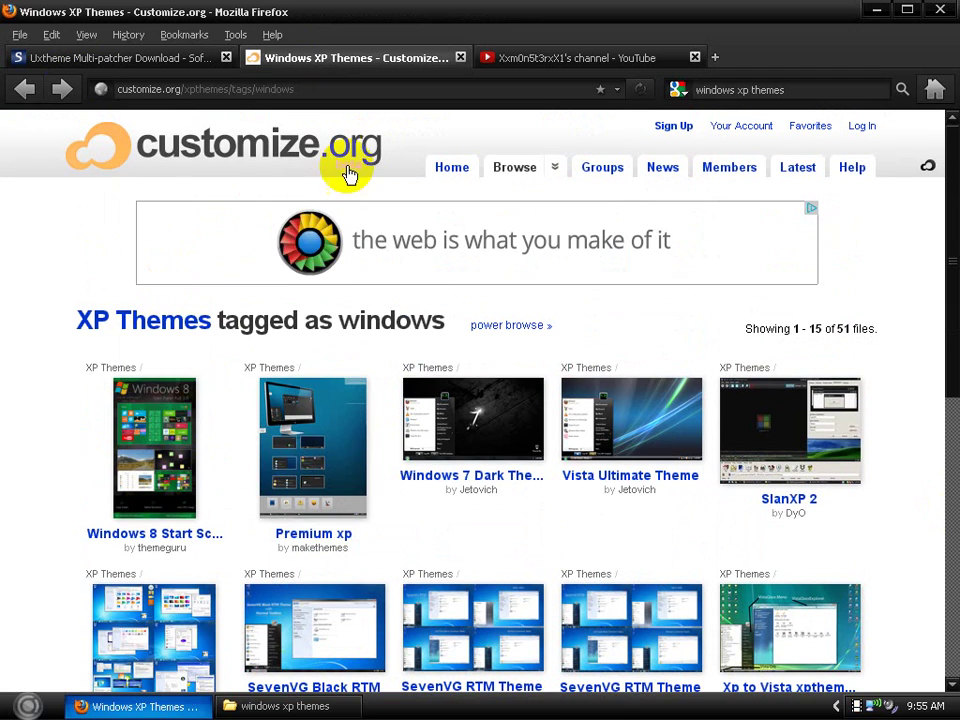
pyautogui.click(23, 90)
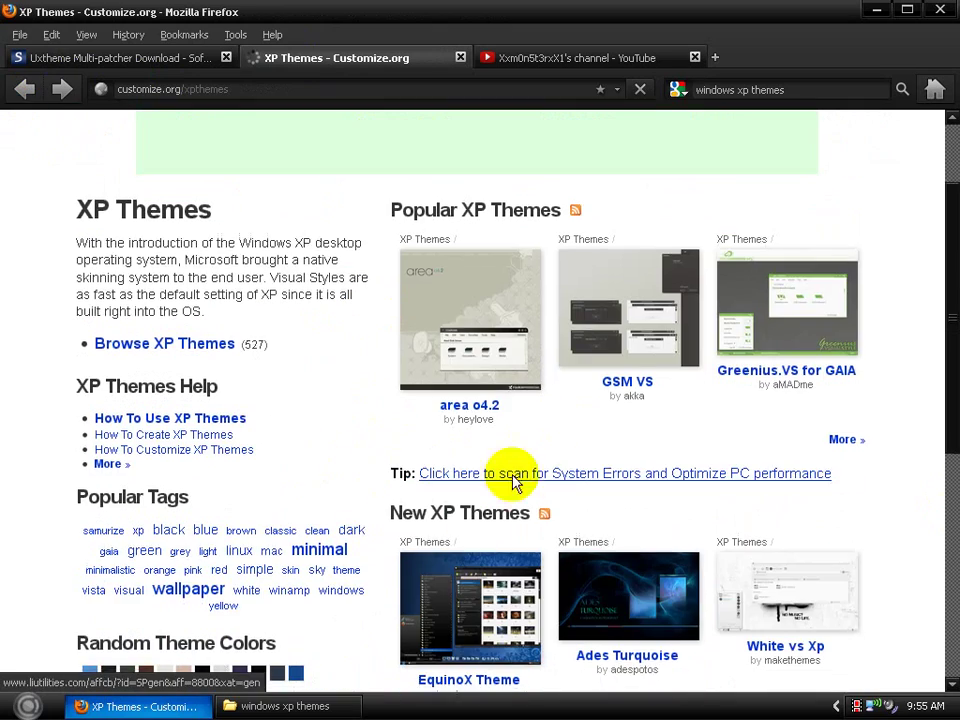
# Step: Scroll the XP Themes page and open the 'mac' Popular Tags list
pyautogui.scroll(-3, 514, 484)
pyautogui.scroll(-4, 596, 452)
pyautogui.scroll(5, 568, 406)
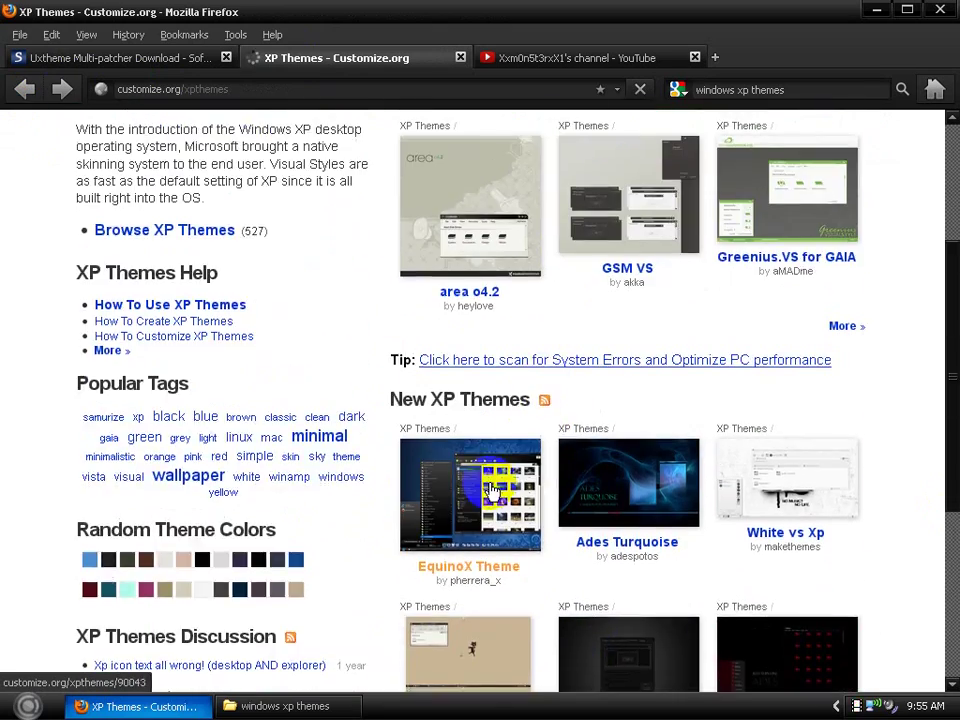
pyautogui.scroll(-2, 520, 407)
pyautogui.scroll(5, 574, 381)
pyautogui.scroll(-2, 305, 545)
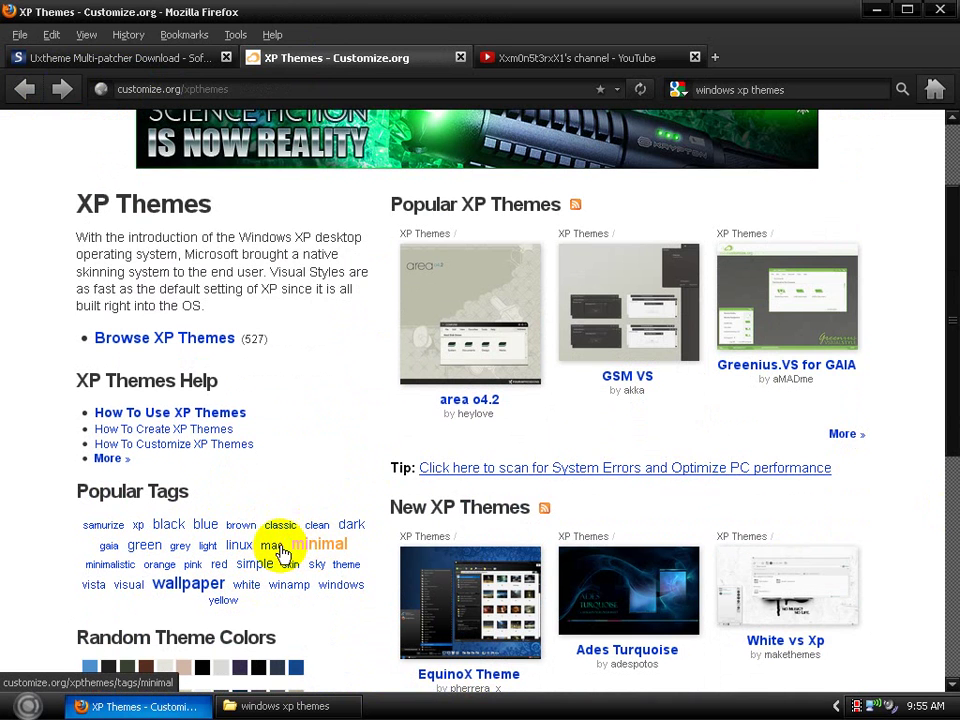
pyautogui.click(277, 550)
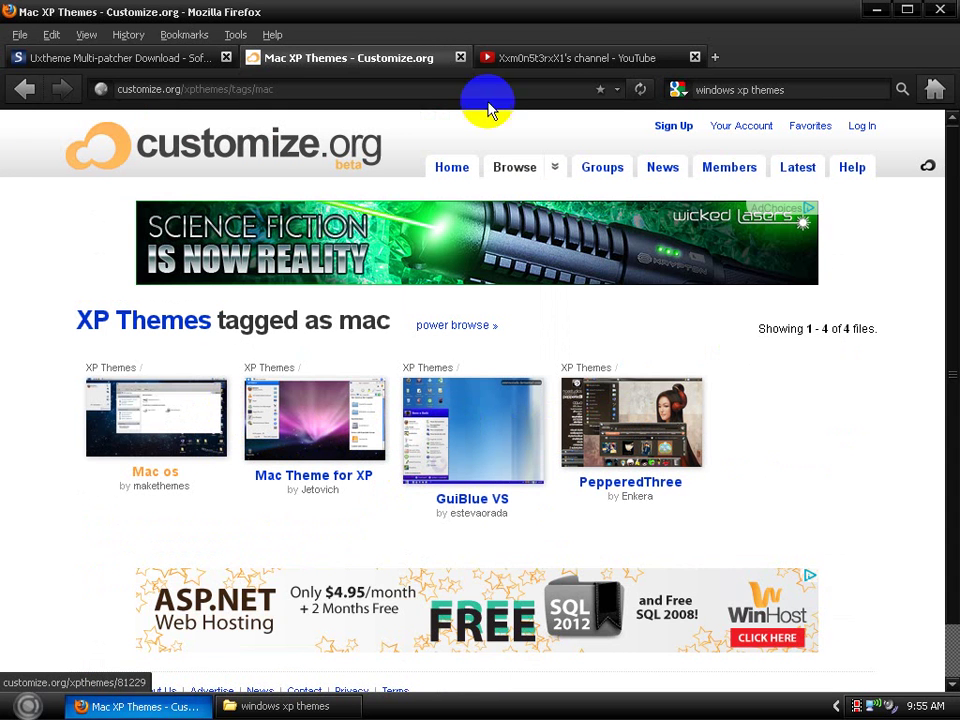
# Step: Switch to the YouTube channel tab showing the Havana gameplay video
pyautogui.click(553, 63)
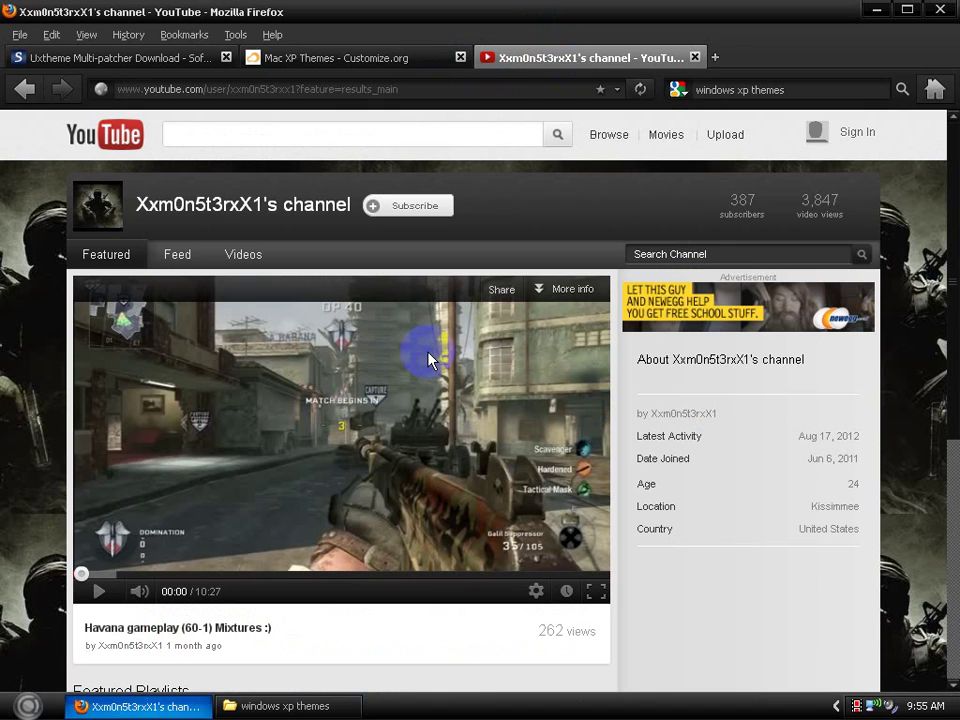